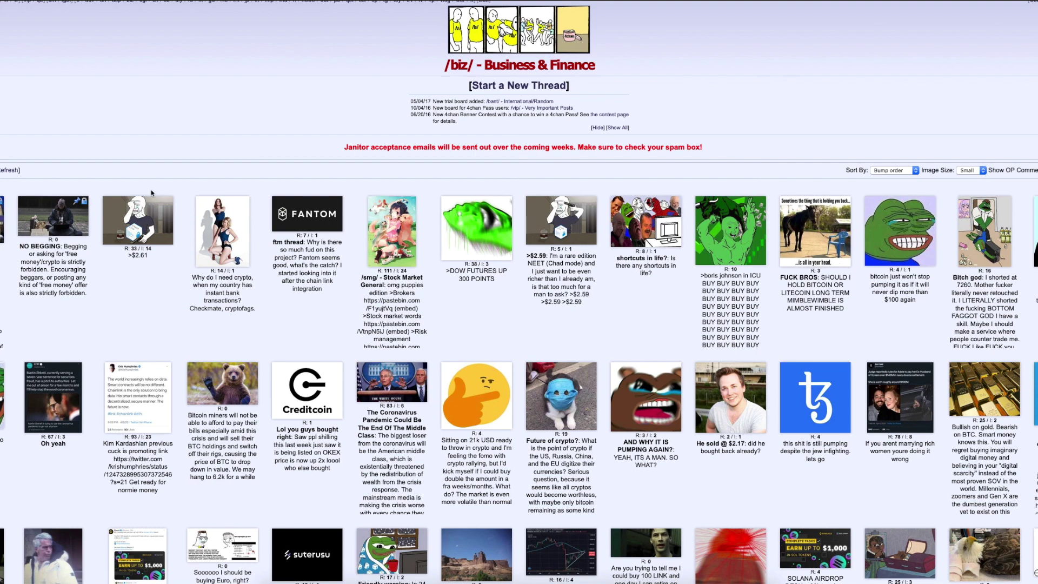
scroll(151, 193, "down", 3)
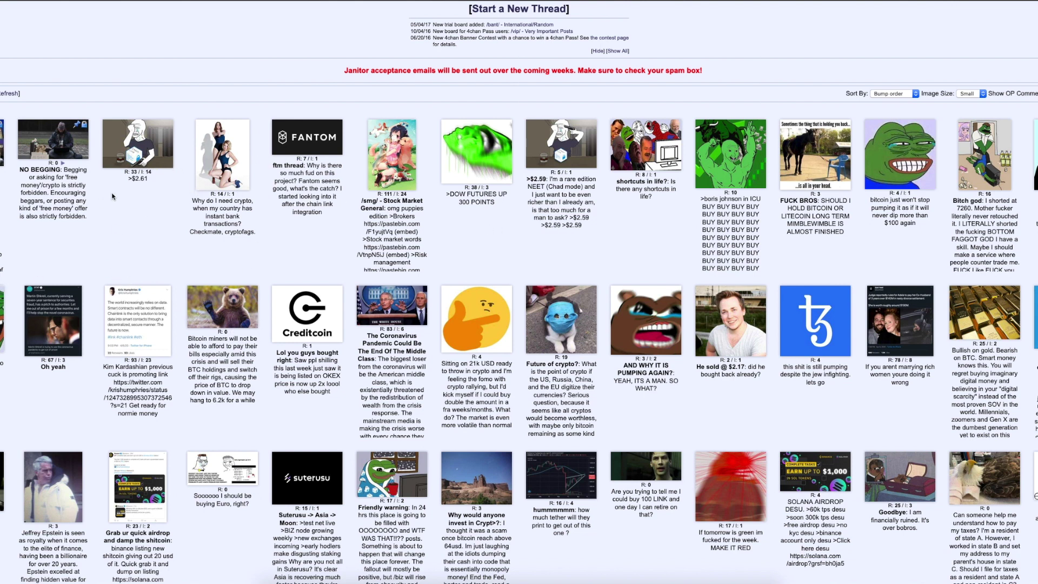
scroll(560, 202, "down", 5)
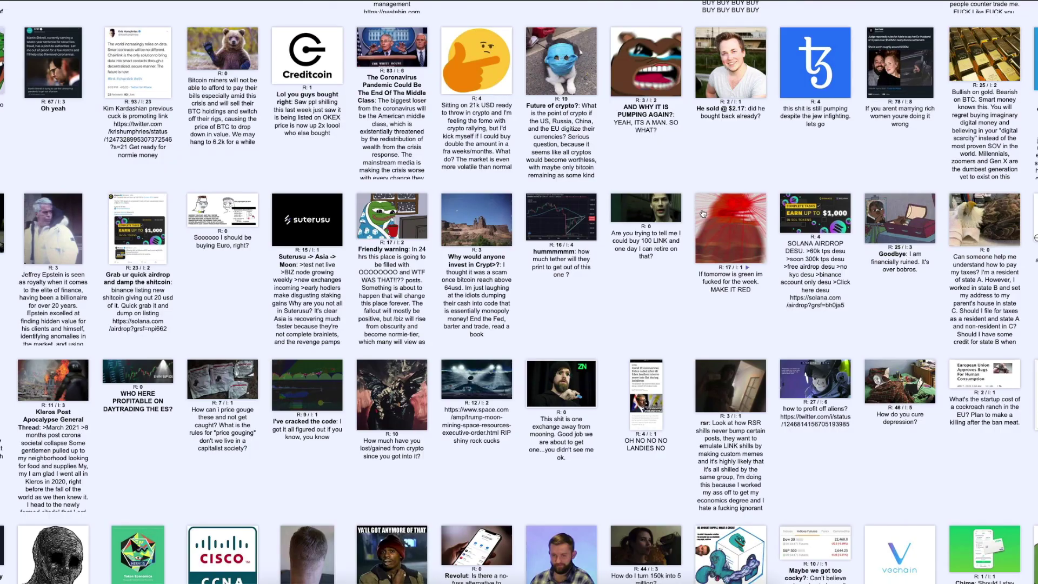
scroll(555, 358, "down", 4)
scroll(556, 358, "down", 3)
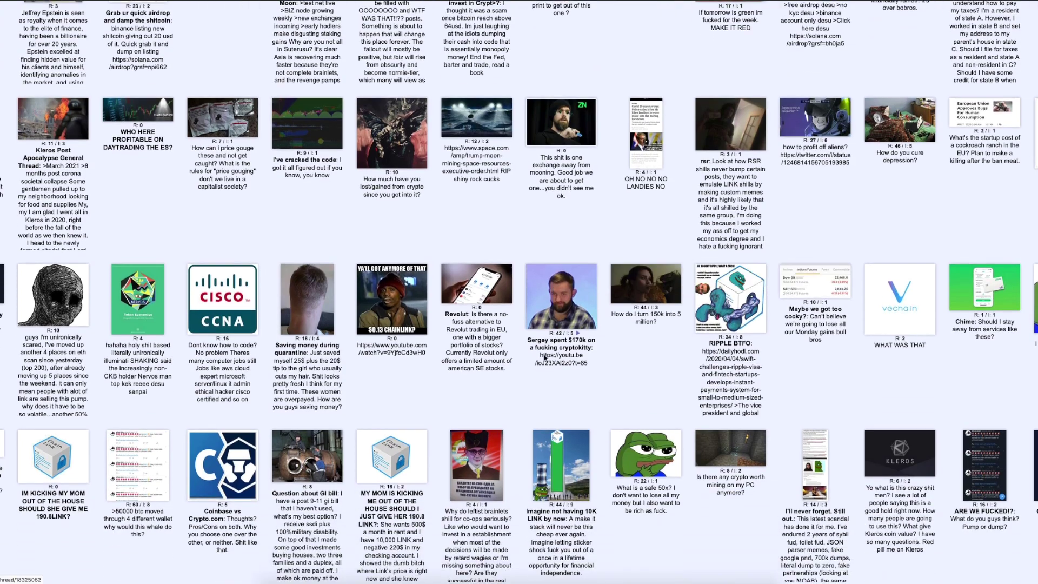
scroll(556, 359, "down", 4)
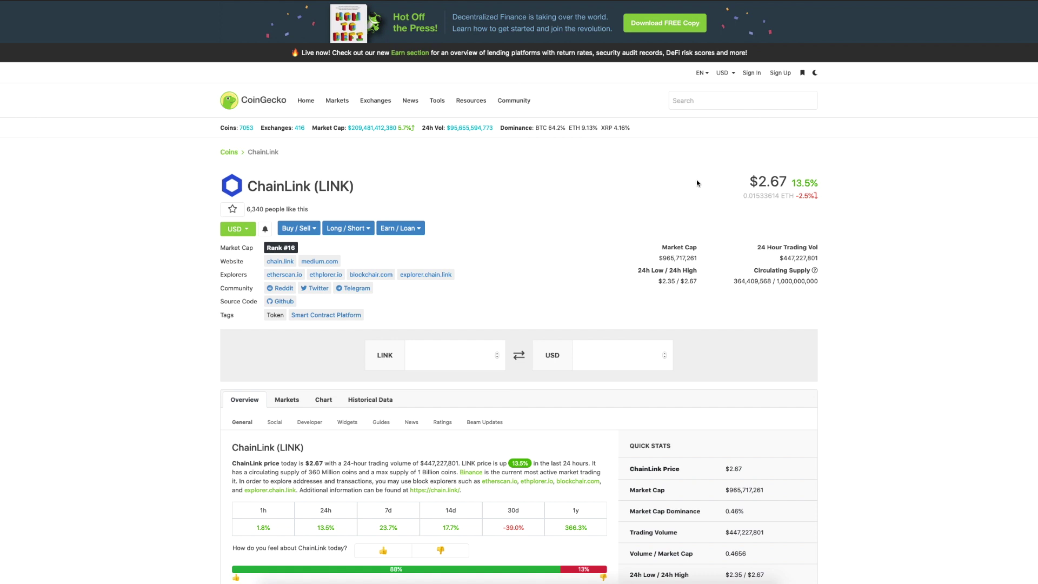
scroll(767, 185, "down", 1)
scroll(768, 185, "down", 1)
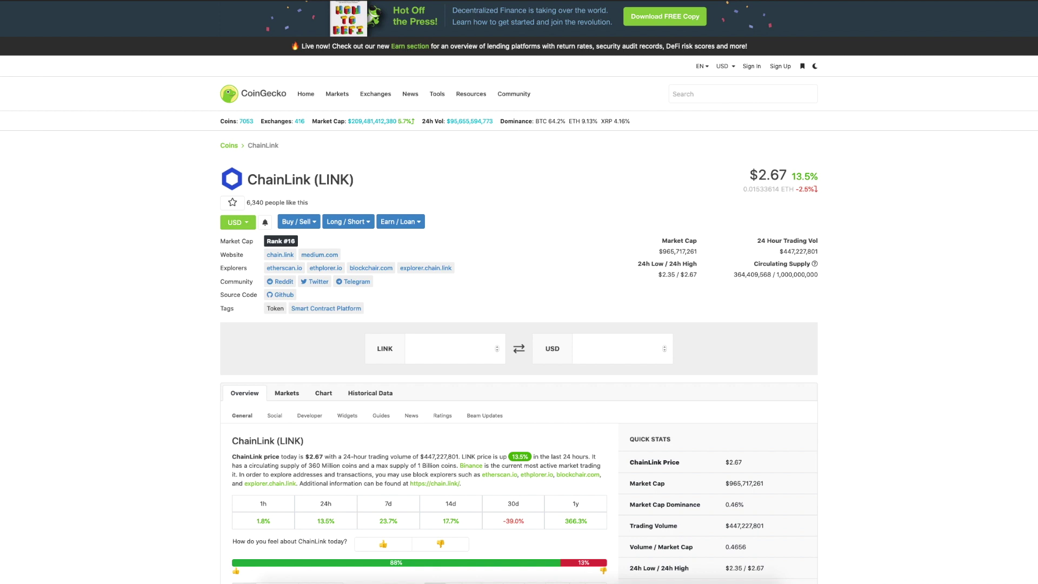
scroll(551, 422, "down", 3)
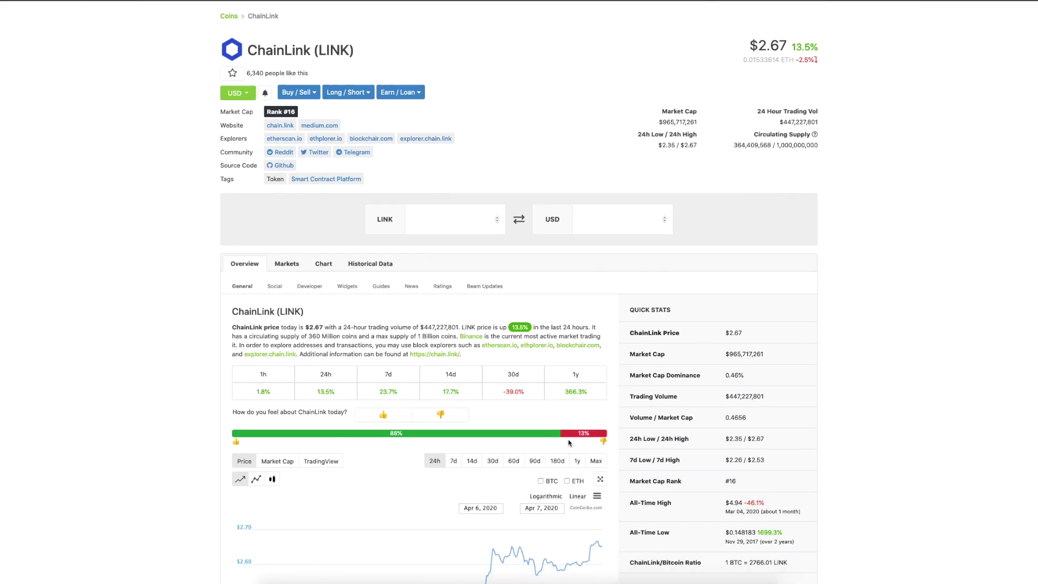
scroll(569, 443, "up", 2)
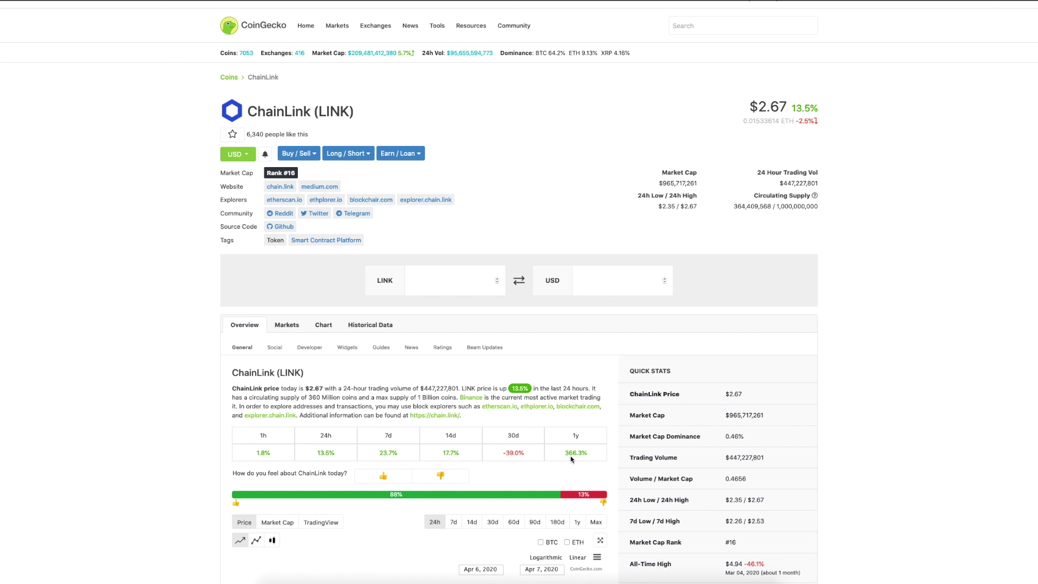
scroll(572, 459, "up", 2)
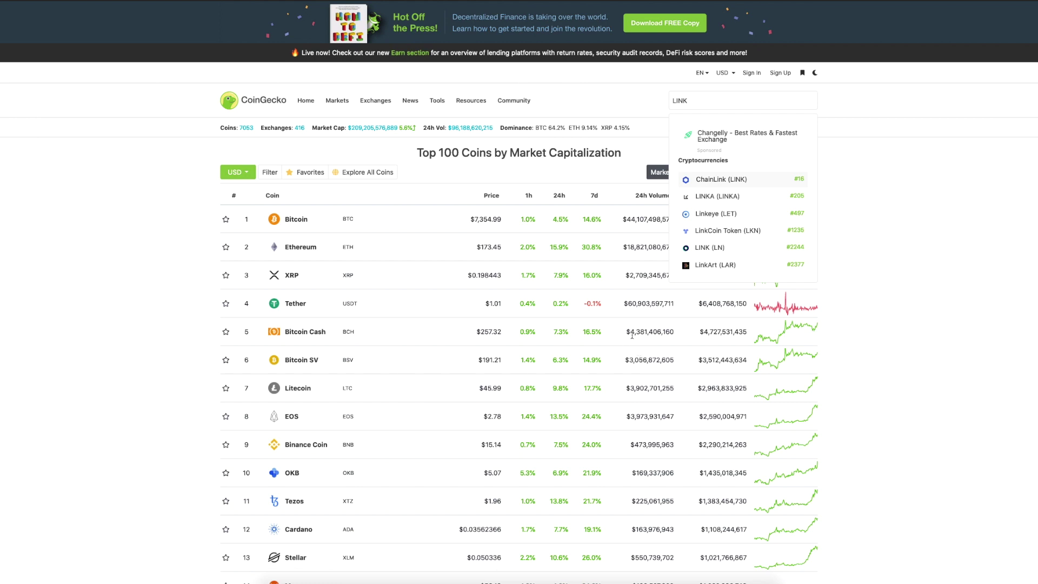
Close the LINK search suggestions on the Top 100 page without picking a coin
left_click(998, 168)
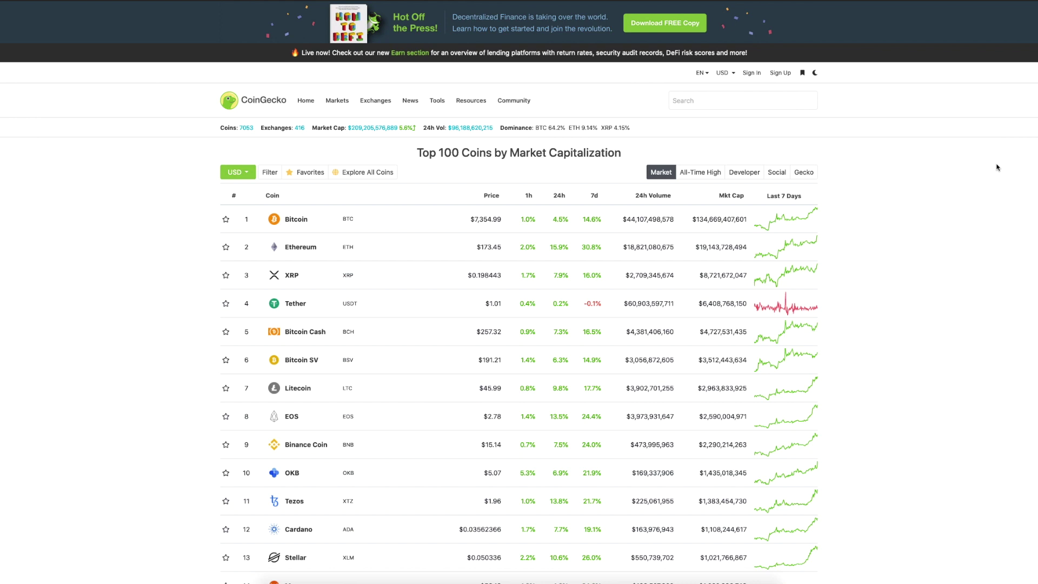
scroll(972, 241, "down", 4)
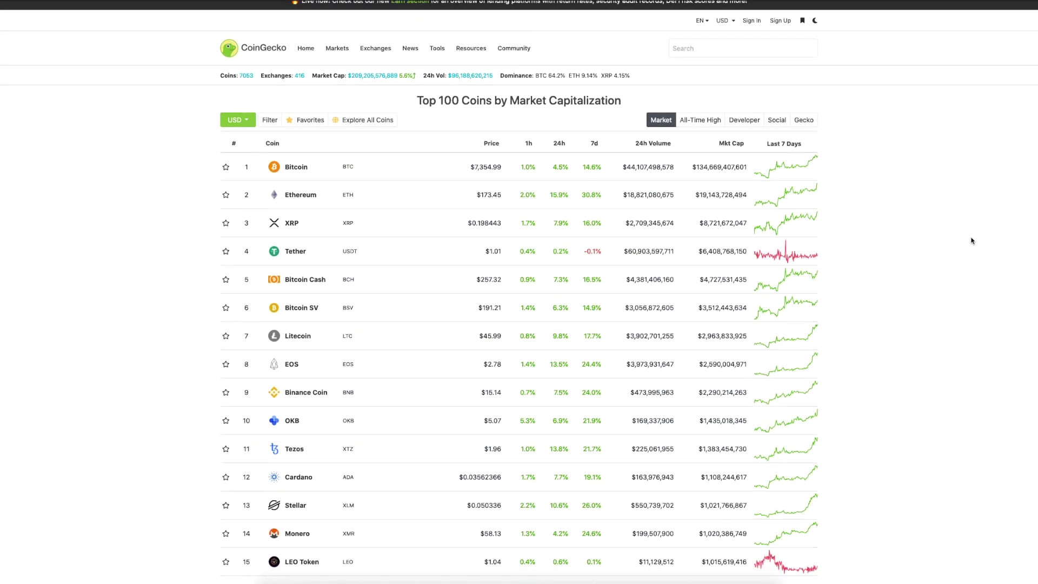
scroll(971, 240, "down", 1)
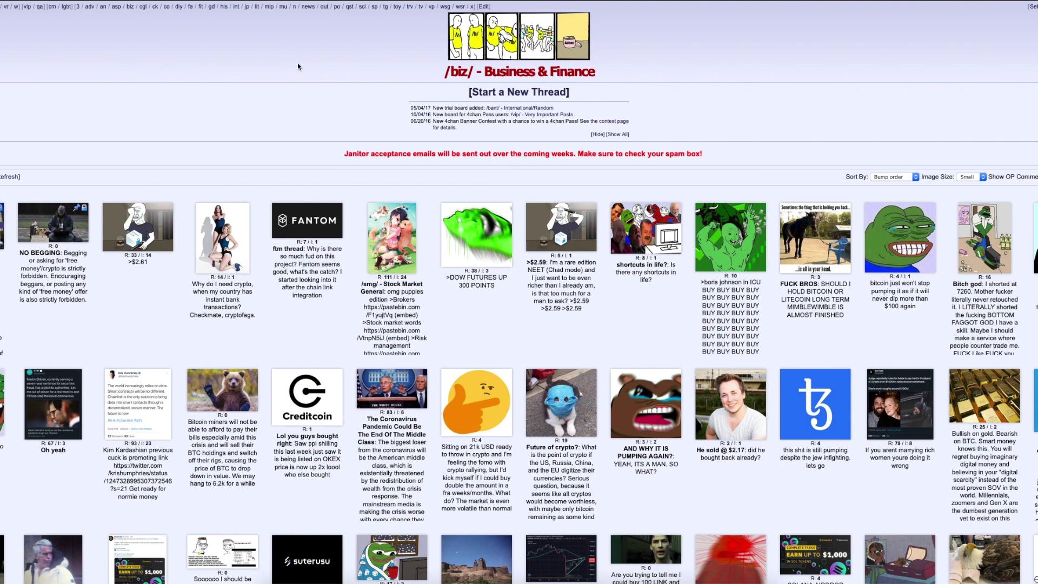
scroll(300, 68, "down", 3)
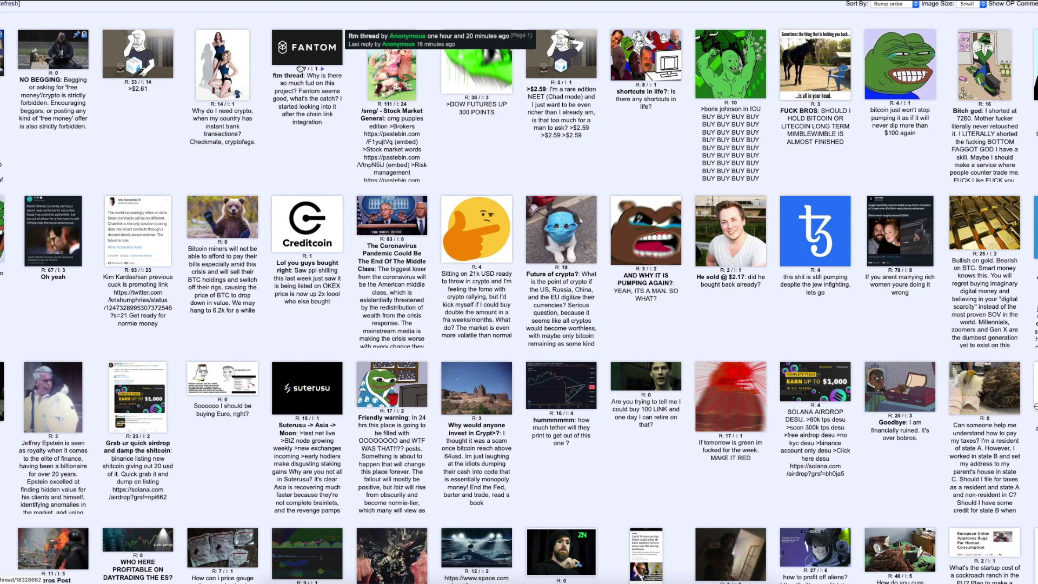
scroll(366, 82, "up", 4)
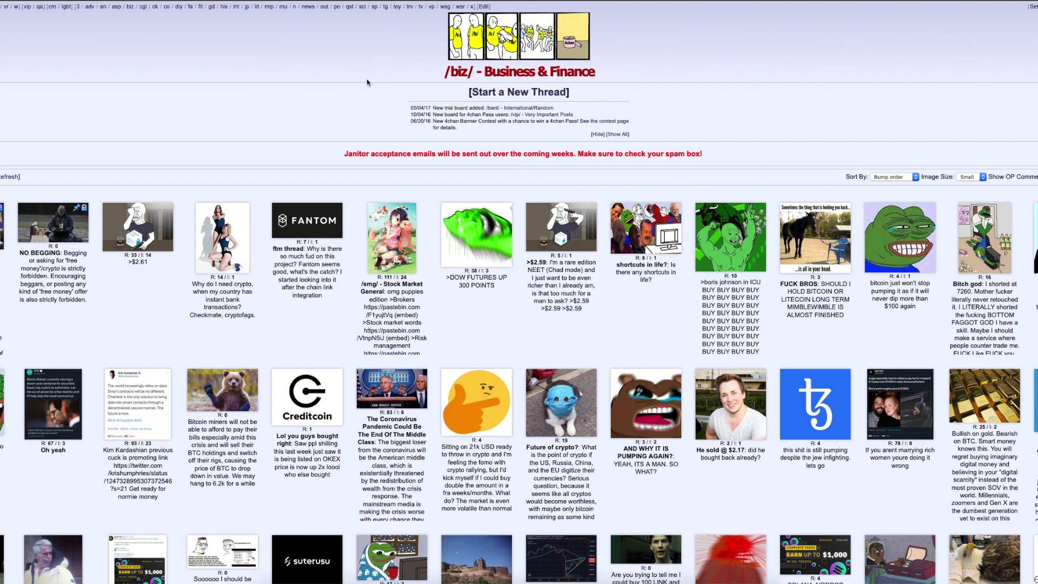
scroll(367, 82, "down", 1)
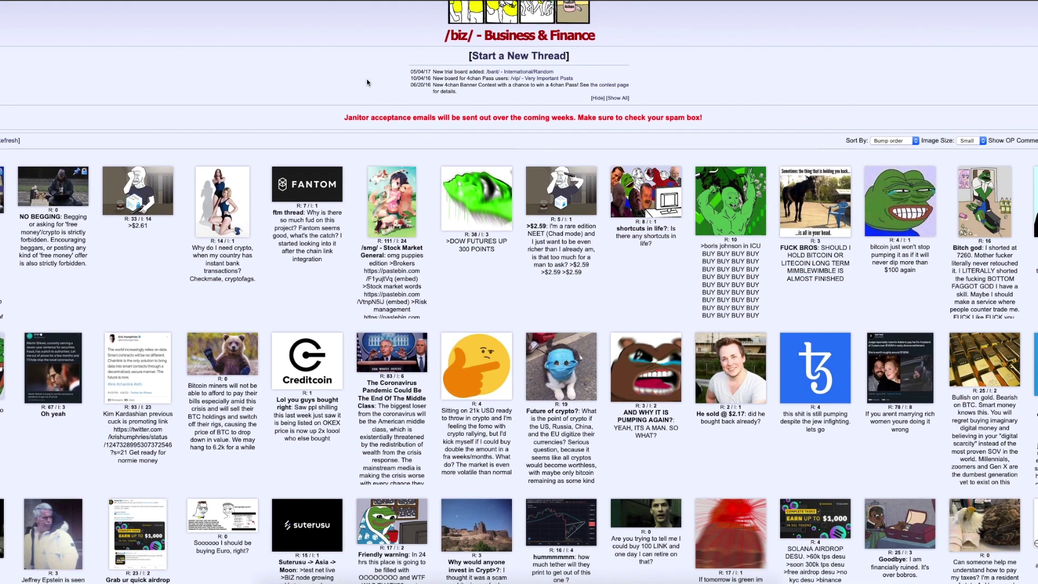
Return to the ChainLink page and highlight its $4.94 all-time high
key("ctrl+Tab")
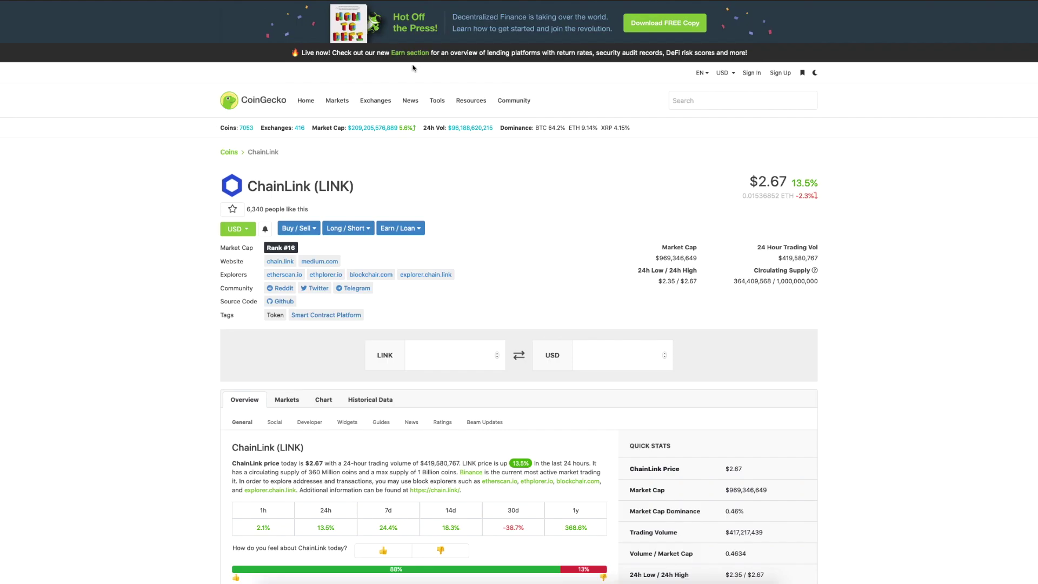
scroll(766, 242, "down", 5)
scroll(766, 242, "down", 5)
scroll(765, 243, "down", 2)
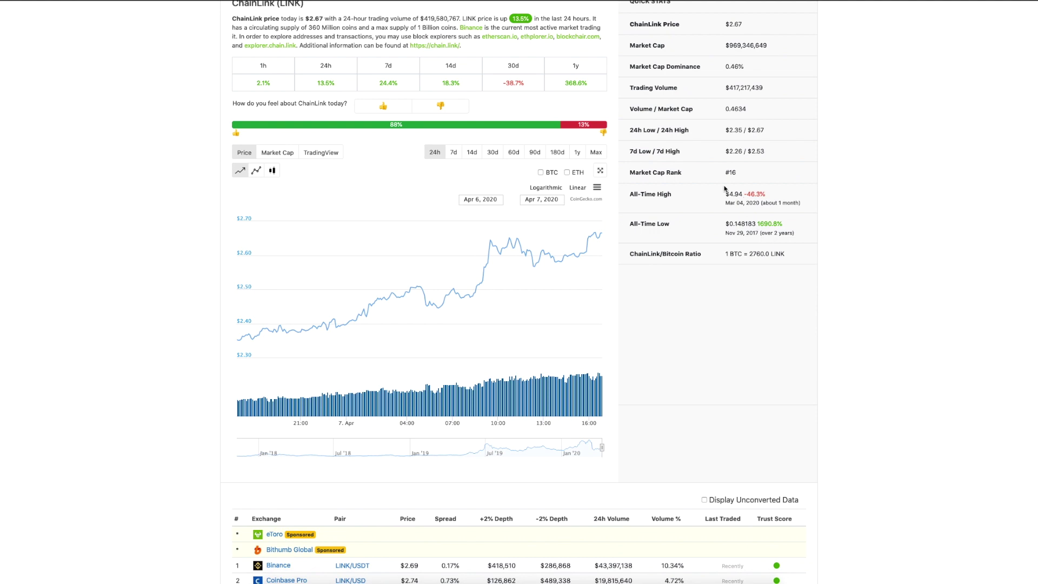
mouse_move(707, 194)
left_mouse_down()
mouse_move(770, 194)
mouse_move(791, 211)
left_mouse_up()
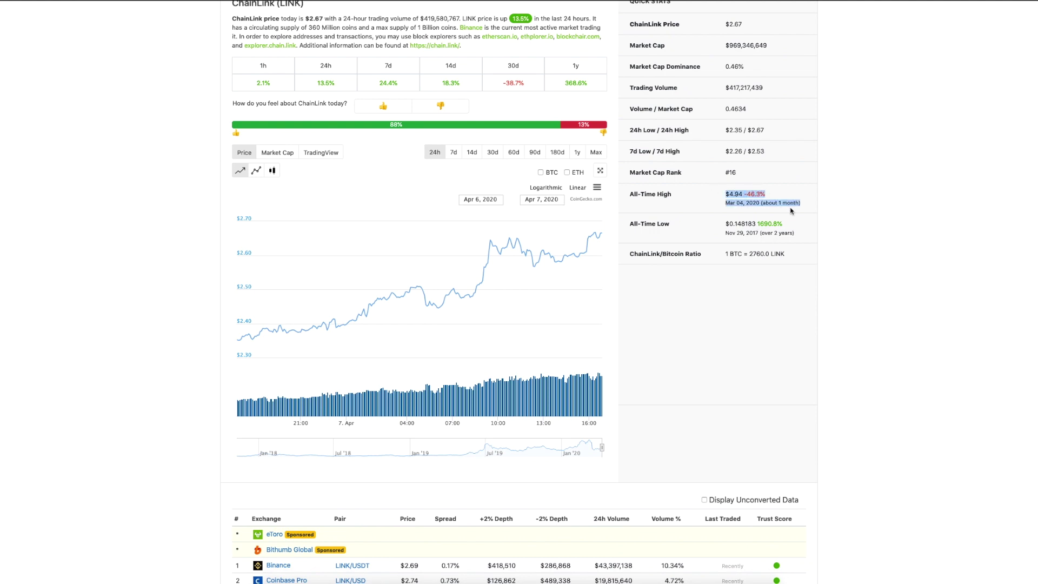
scroll(791, 211, "up", 5)
scroll(791, 211, "up", 10)
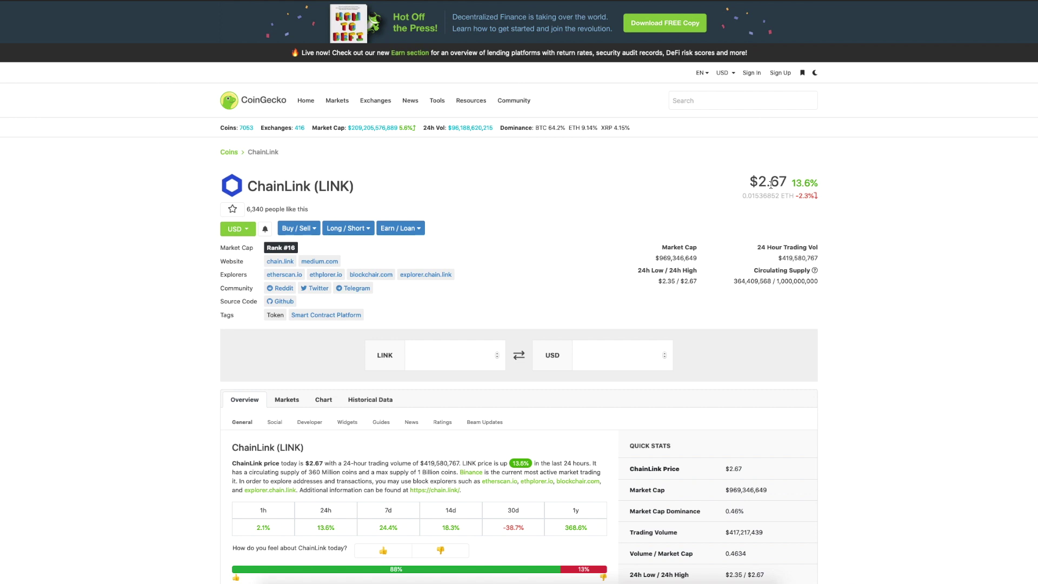
scroll(519, 325, "down", 5)
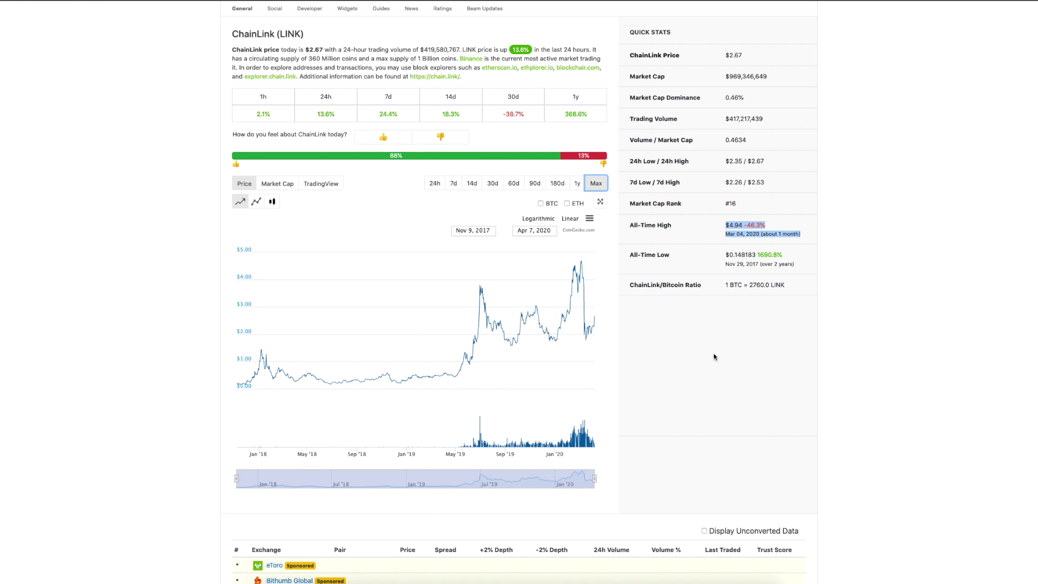
scroll(714, 356, "up", 6)
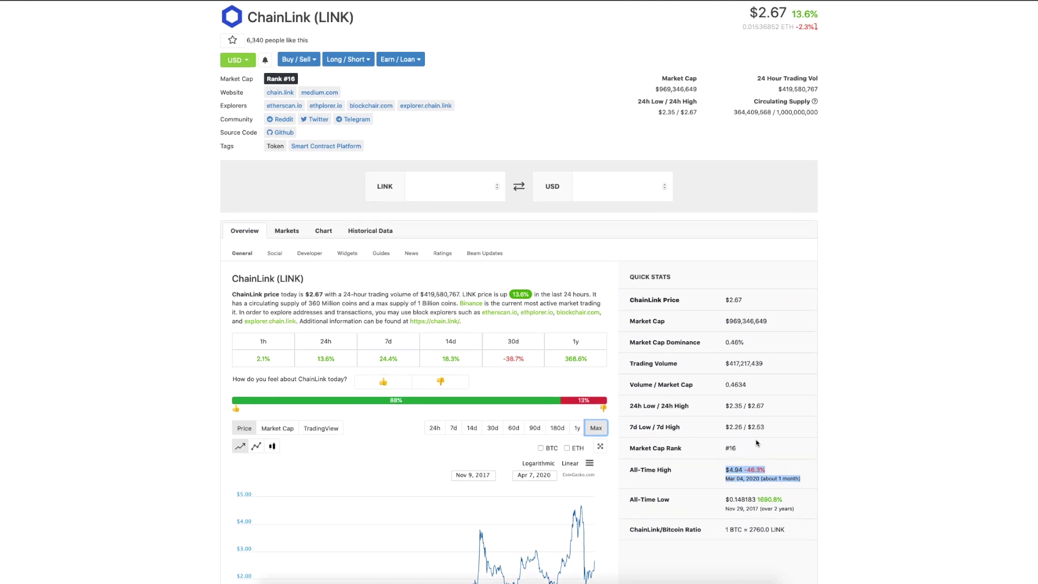
scroll(822, 410, "up", 5)
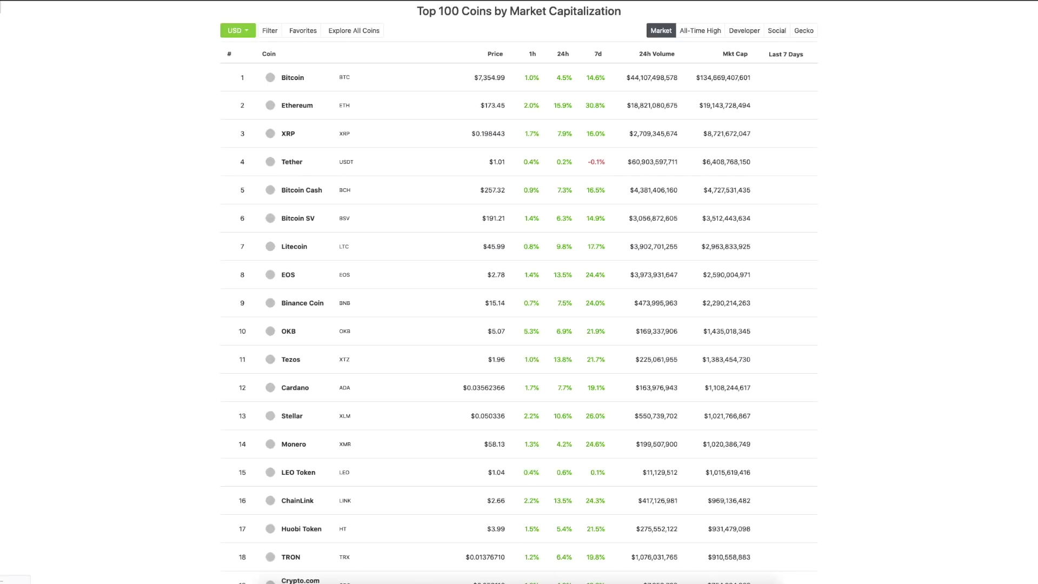
scroll(519, 292, "up", 5)
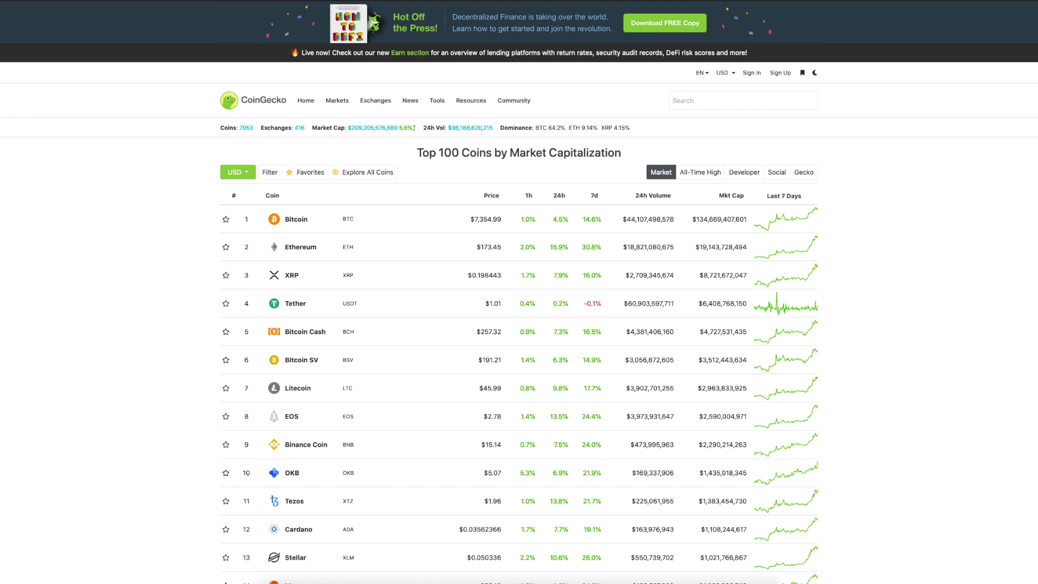
scroll(519, 292, "down", 3)
scroll(519, 293, "down", 3)
scroll(519, 292, "down", 3)
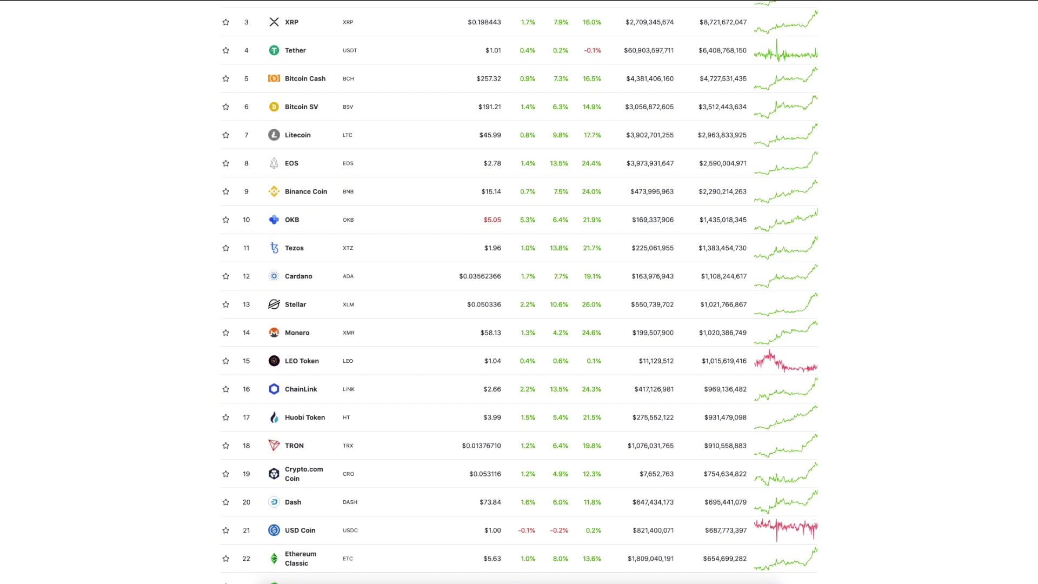
scroll(519, 292, "up", 5)
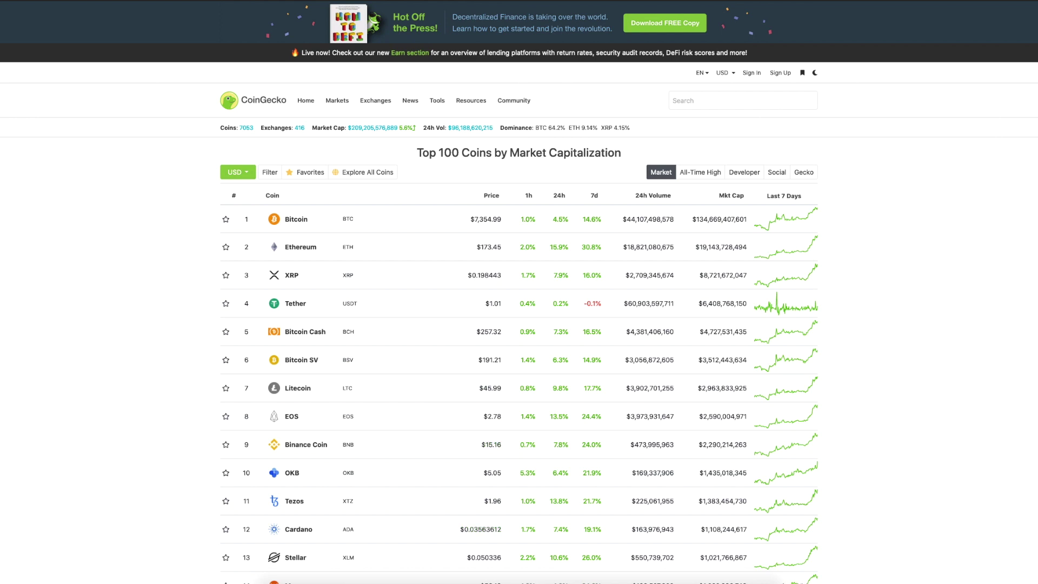
scroll(292, 355, "down", 5)
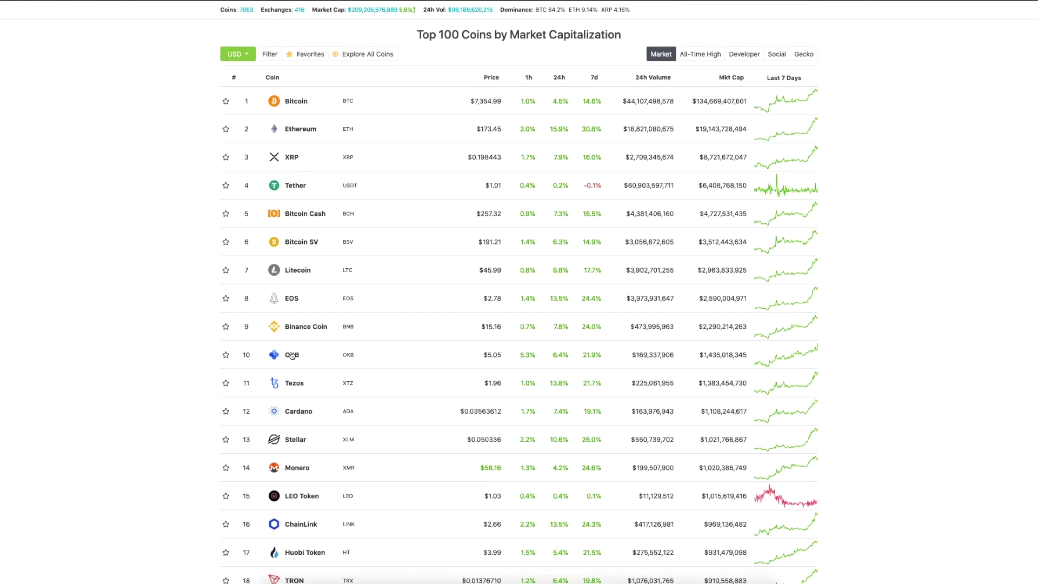
scroll(292, 355, "down", 2)
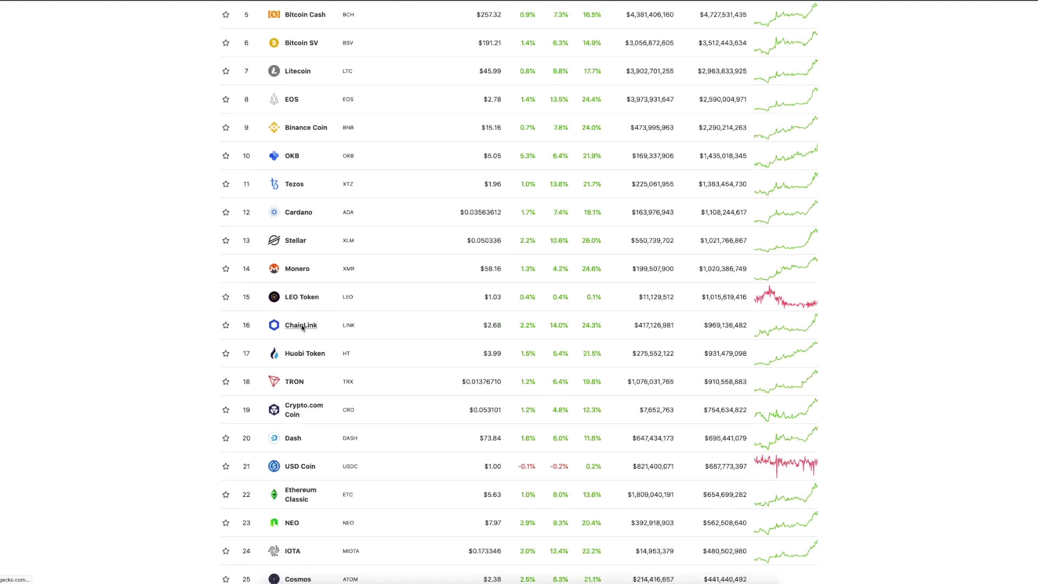
Open ChainLink's coin page from its rank-16 row in the Top 100 list
left_click(301, 325)
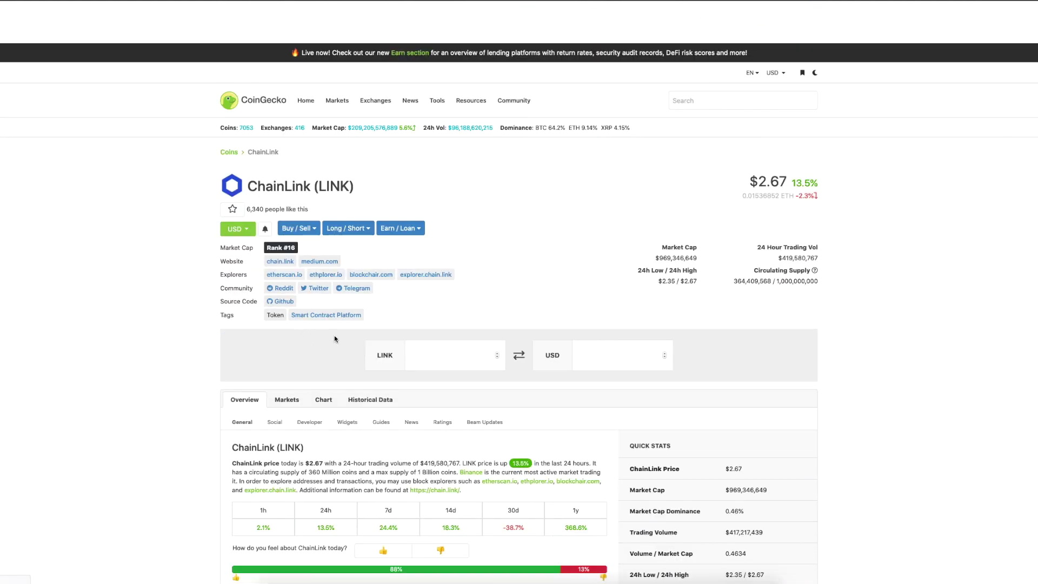